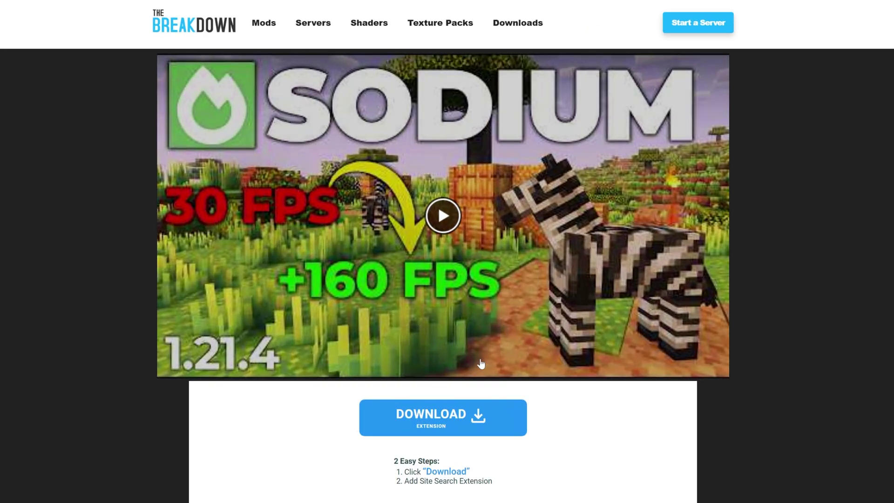
# Follow the Sodium article's download link to the mod's Modrinth page
pyautogui.scroll(-5, 481, 363)
pyautogui.scroll(-8, 441, 479)
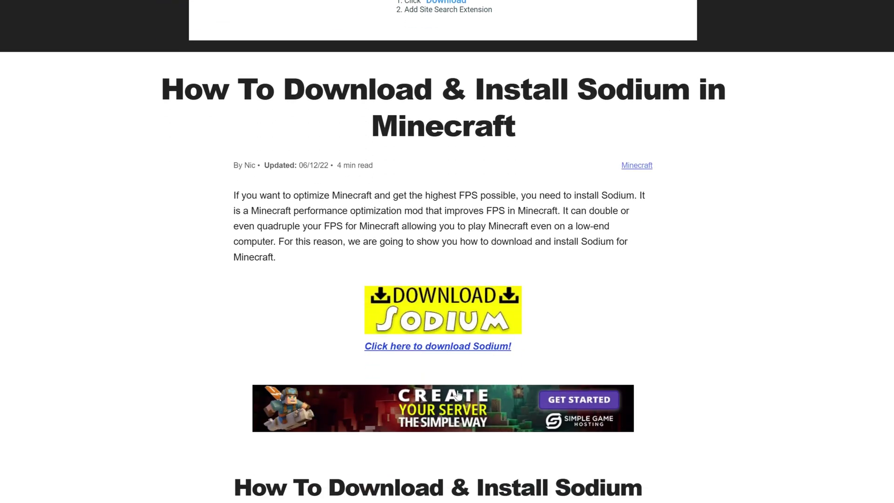
pyautogui.scroll(5, 471, 361)
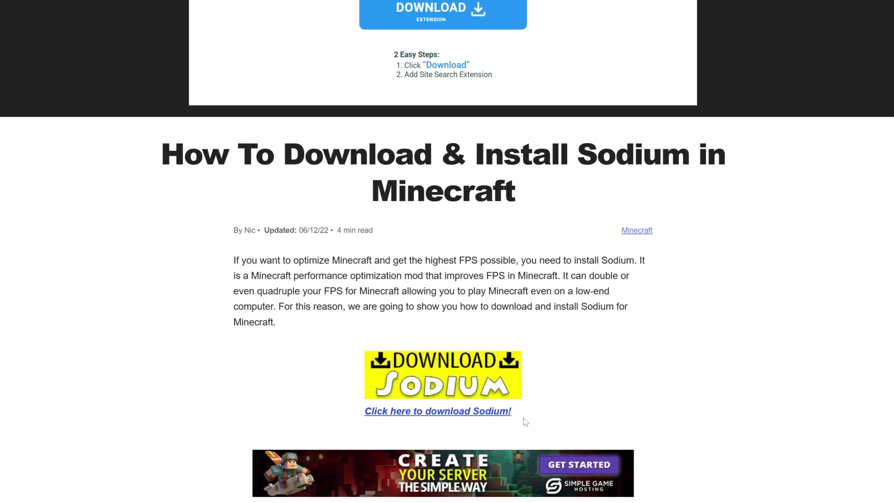
pyautogui.click(404, 366)
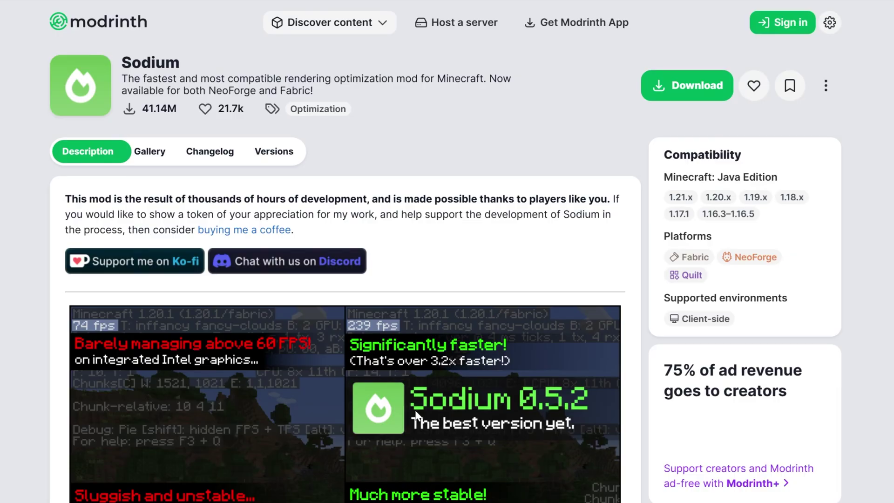
# Filter the Sodium versions to game version 1.21.5 and platform Fabric, and save mc1.21.5-0.6.12-fabric to the Downloads folder
pyautogui.click(280, 159)
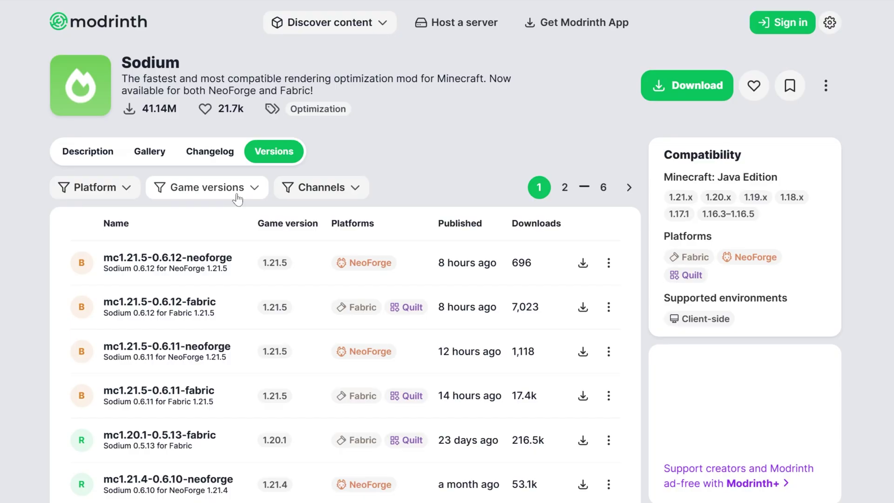
pyautogui.click(150, 191)
pyautogui.click(171, 251)
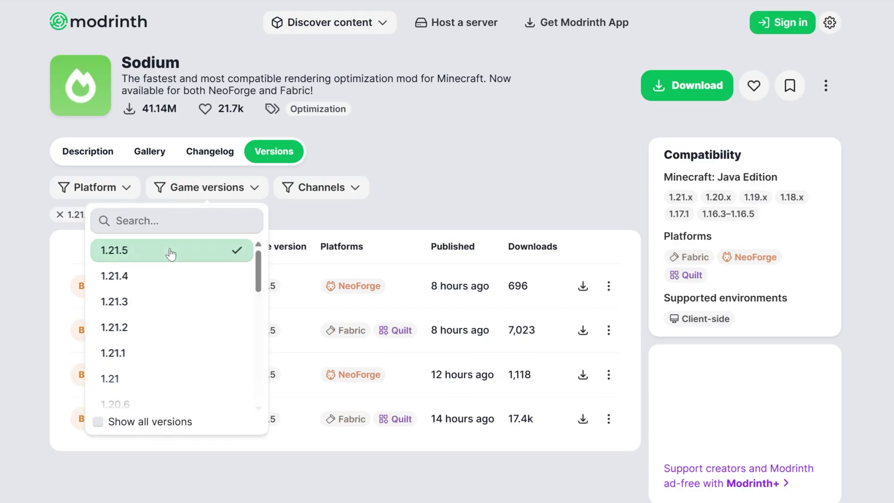
pyautogui.click(127, 192)
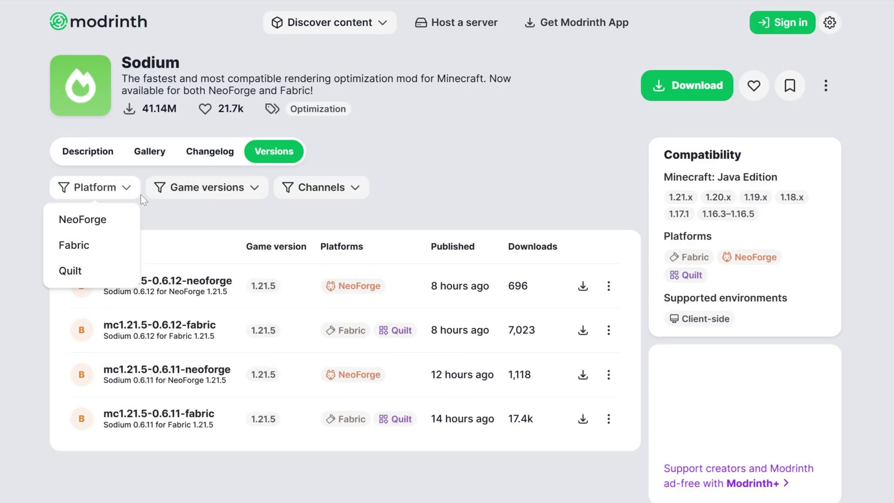
pyautogui.click(90, 251)
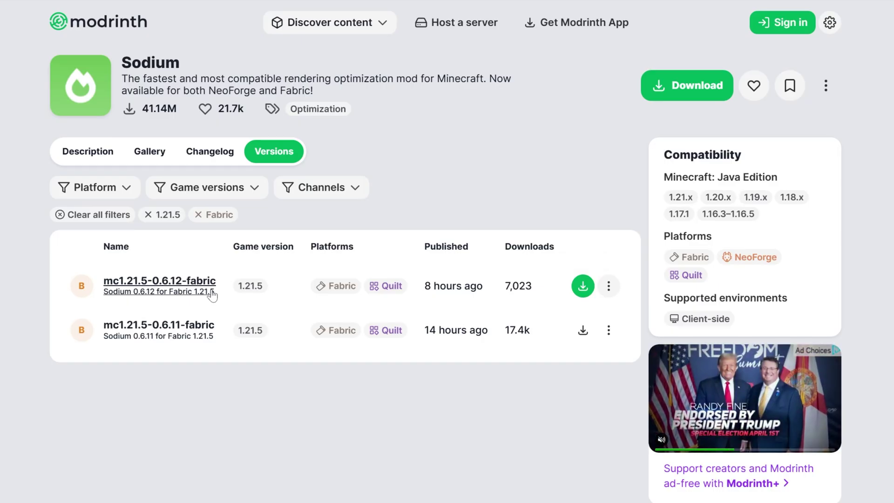
pyautogui.click(583, 285)
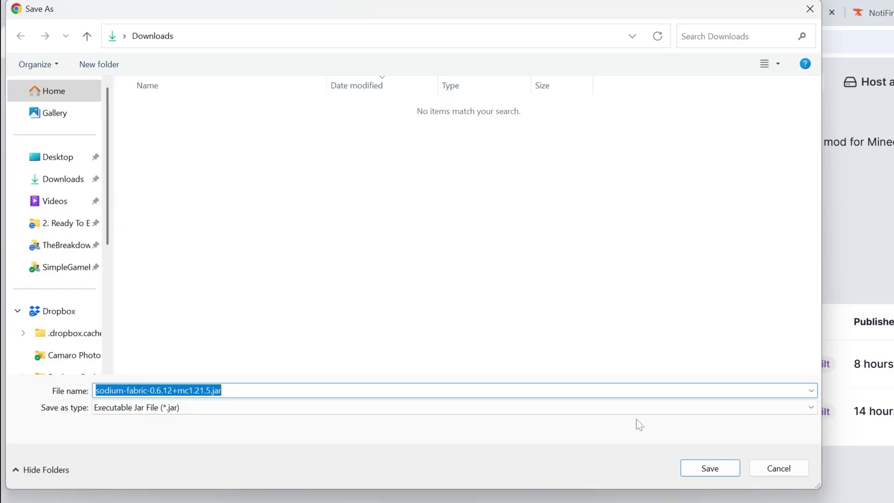
pyautogui.click(720, 468)
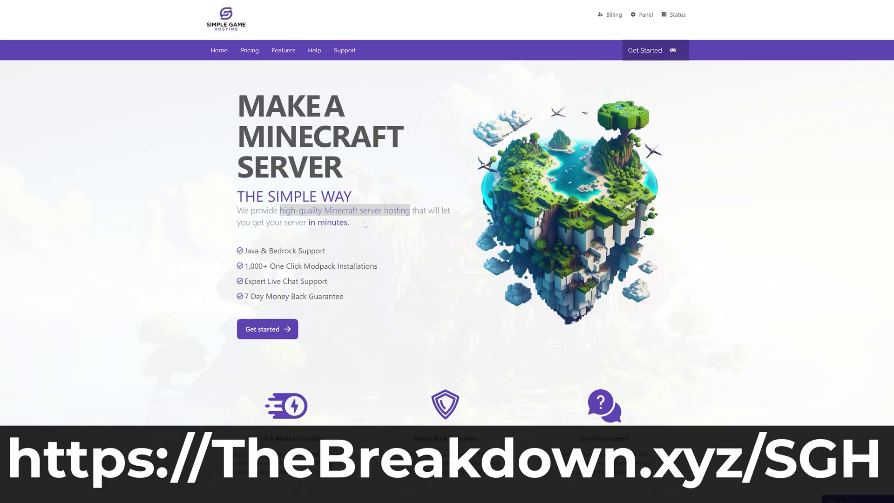
# Filter the SimpleGameHosting modpack installer list by game version and run the search
pyautogui.scroll(-4, 310, 287)
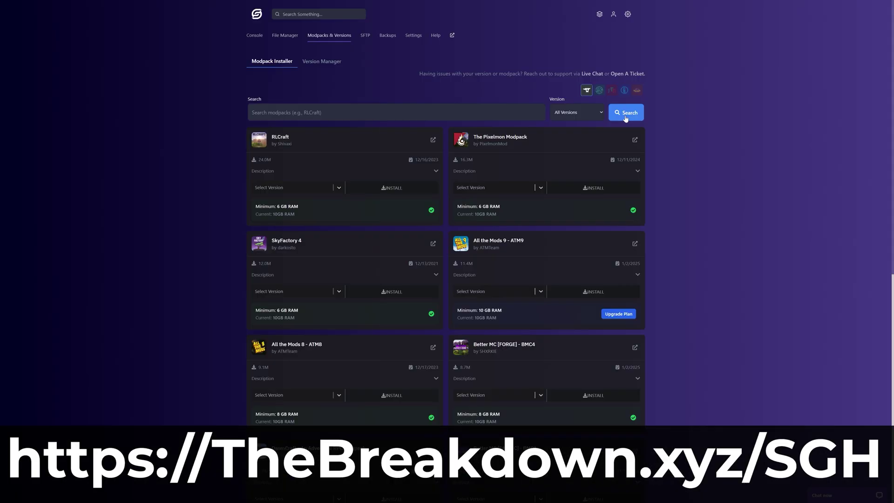
pyautogui.click(576, 112)
pyautogui.click(582, 224)
pyautogui.click(624, 114)
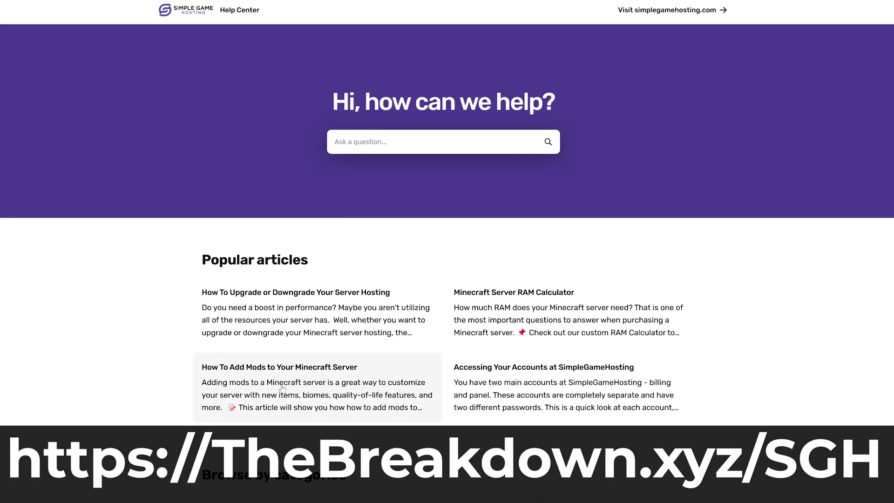
# Open the help article "How To Add Mods to Your Minecraft Server" and read through it
pyautogui.click(283, 384)
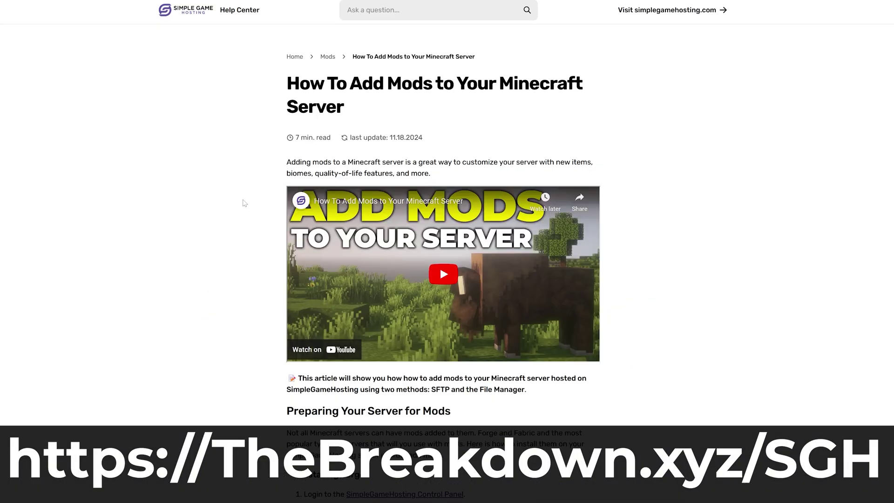
pyautogui.scroll(-5, 243, 203)
pyautogui.scroll(-20, 243, 203)
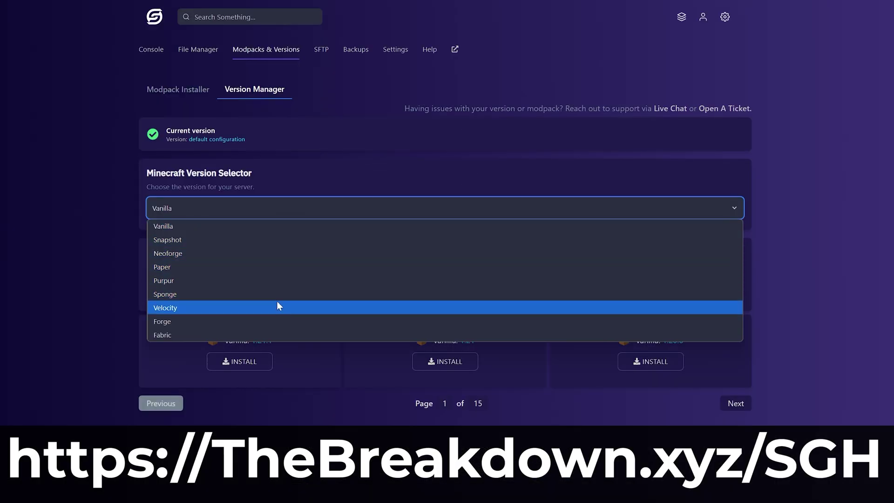
# Look over the host's server version choices, easy-to-install modpacks section and control panel title
pyautogui.click(280, 316)
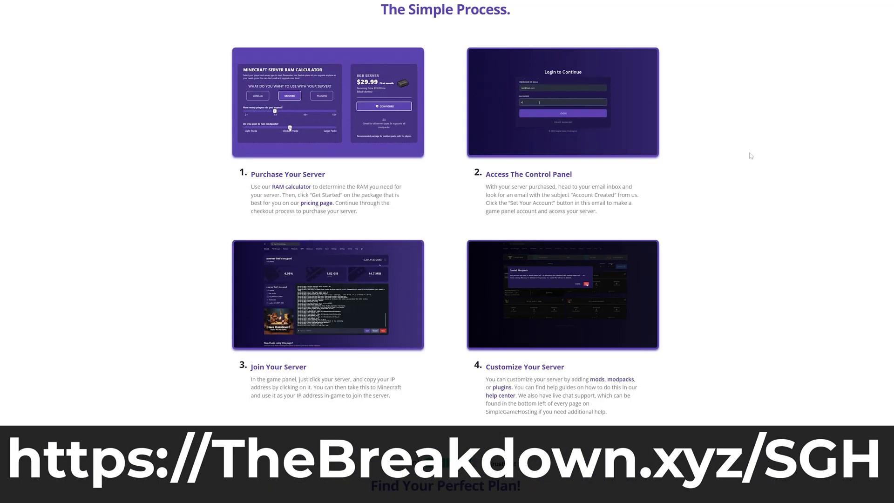
pyautogui.scroll(-5, 750, 156)
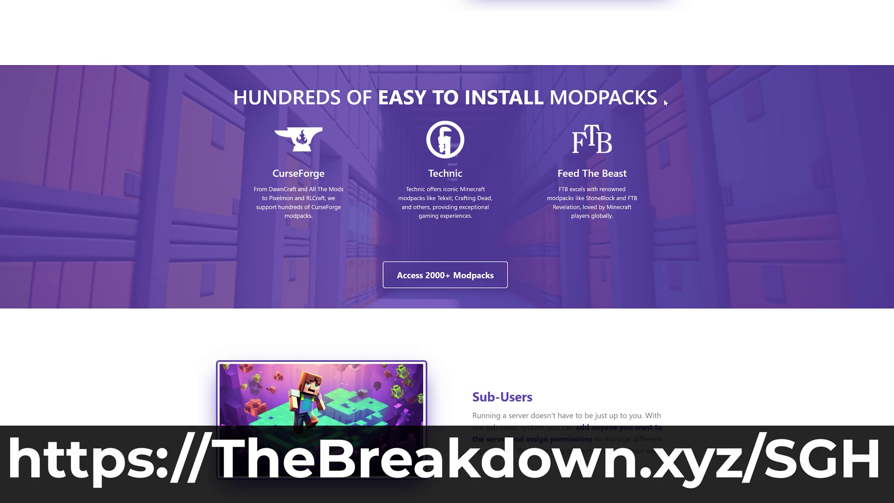
pyautogui.moveTo(666, 100); pyautogui.dragTo(238, 114)
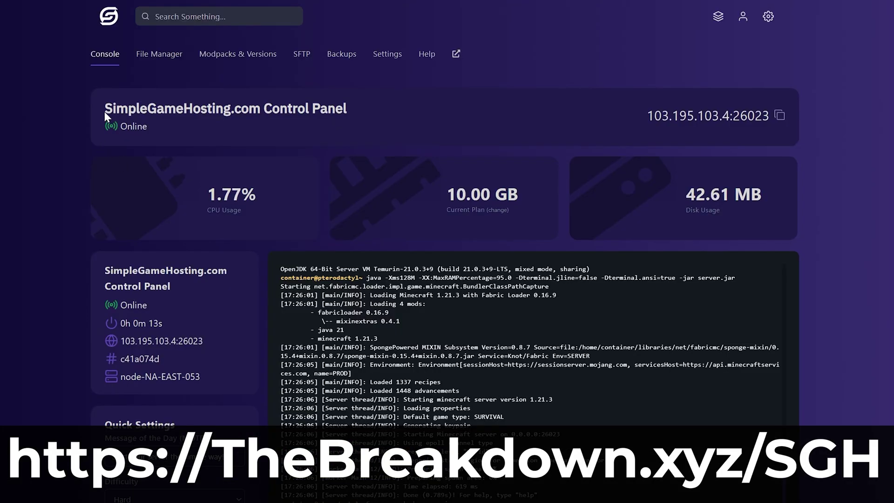
pyautogui.moveTo(105, 111); pyautogui.dragTo(335, 117)
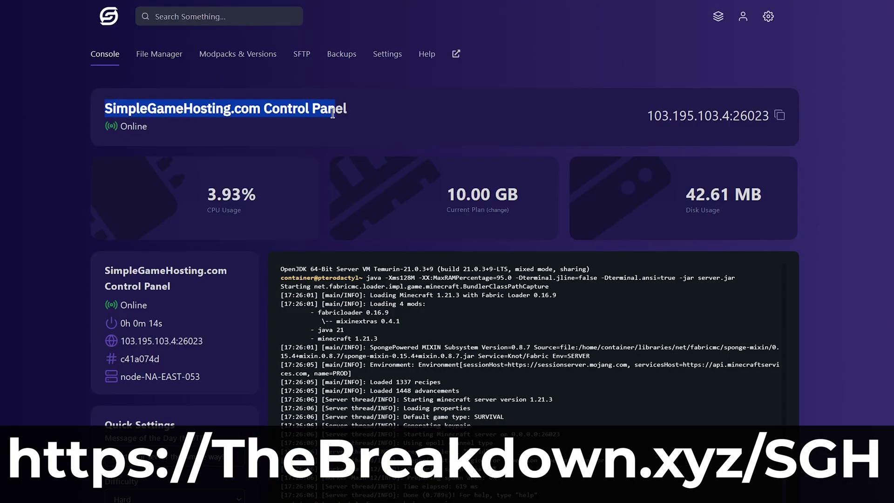
pyautogui.click(338, 122)
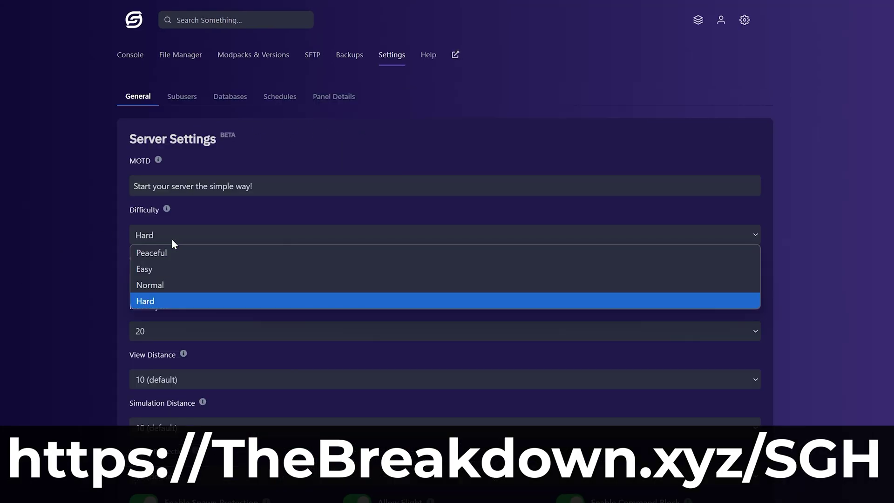
# Set the game server's difficulty to Normal and create a new server backup
pyautogui.click(233, 283)
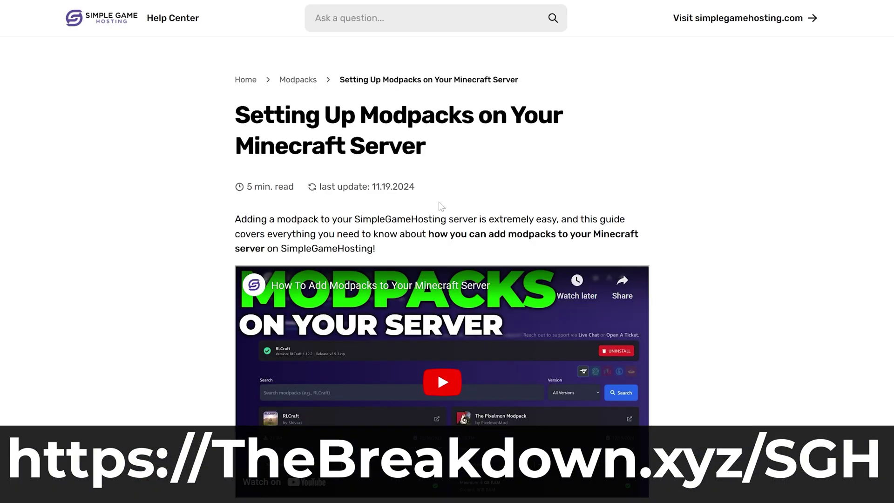
pyautogui.scroll(-20, 697, 321)
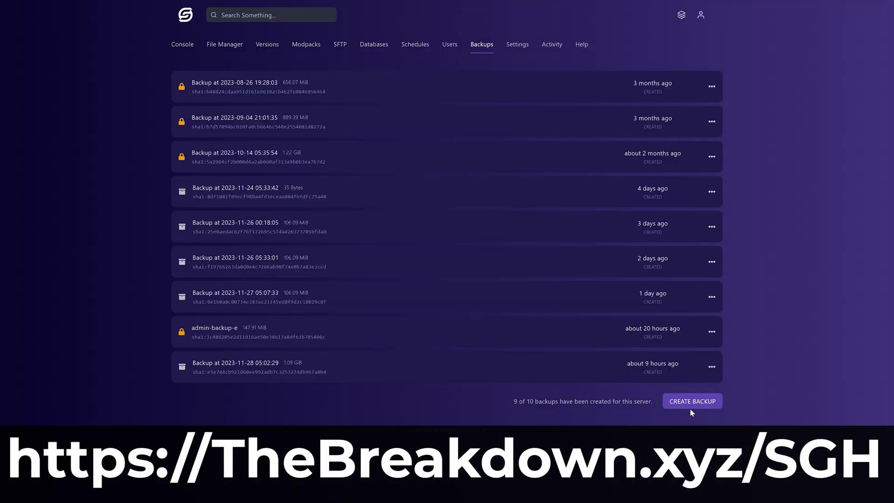
pyautogui.click(692, 401)
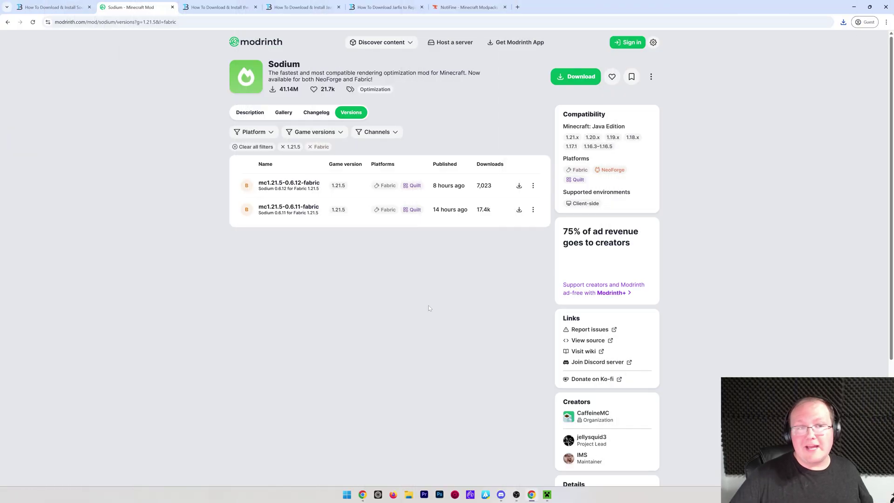
# Go from the Fabric Mod Loader article to the Fabric site and download the installer as a universal jar
pyautogui.click(217, 7)
pyautogui.scroll(-2, 178, 263)
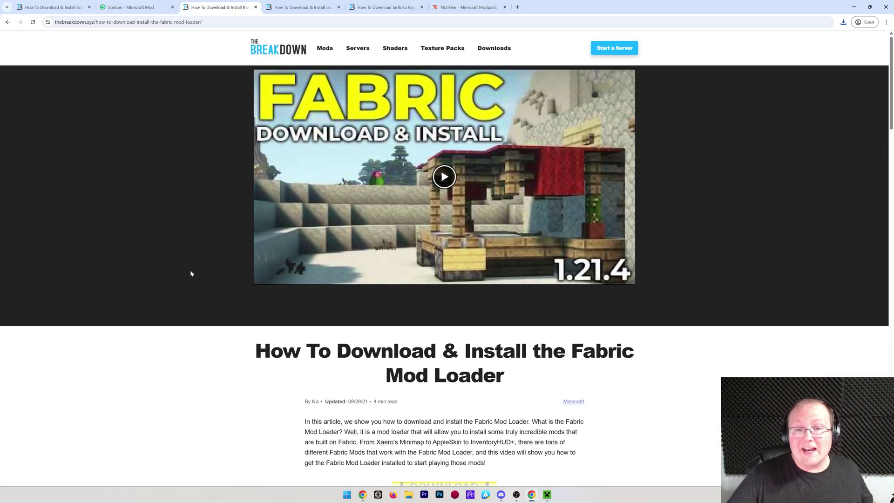
pyautogui.scroll(-5, 197, 265)
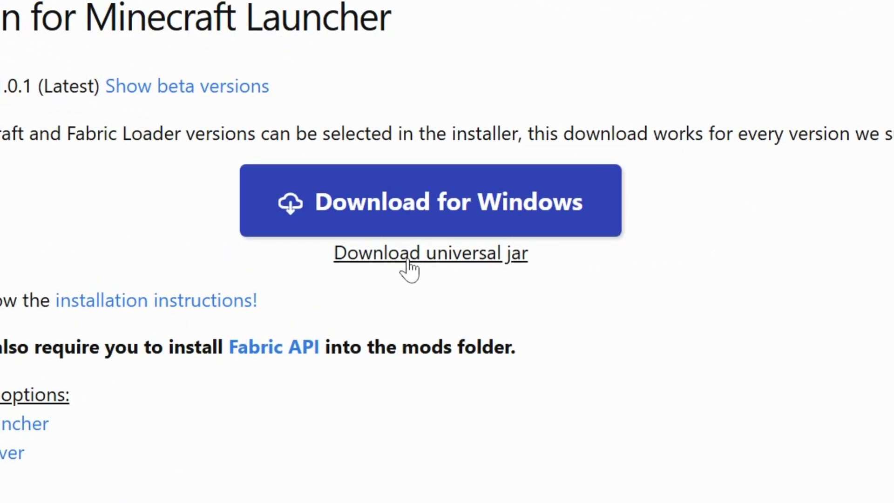
pyautogui.click(399, 265)
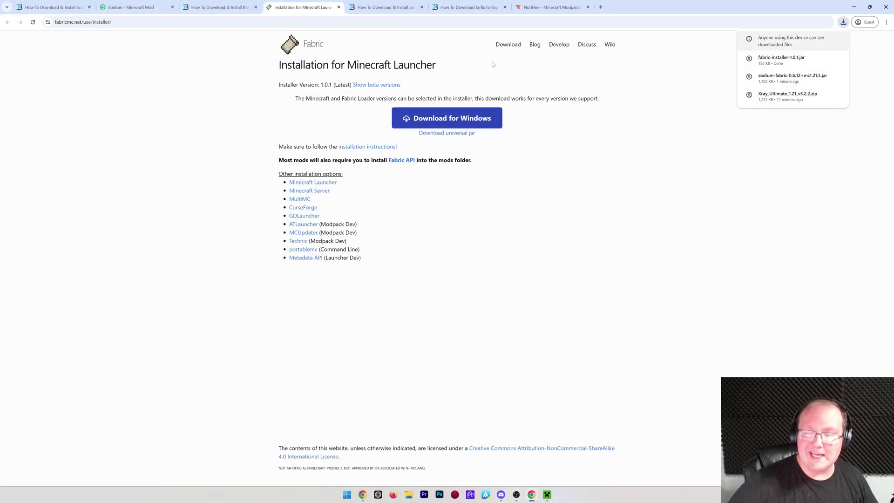
# Minimize the browser, and place File Explorer after Premiere Pro on the taskbar before opening it
pyautogui.click(382, 7)
pyautogui.click(856, 7)
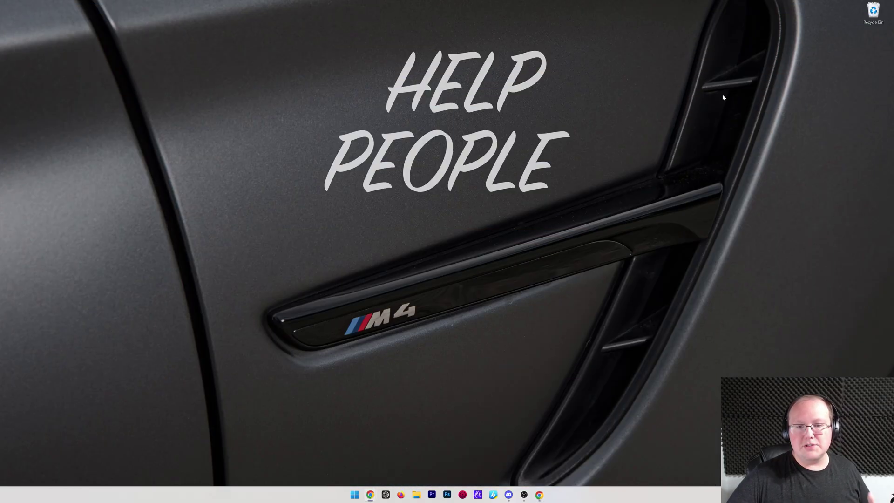
pyautogui.moveTo(414, 496); pyautogui.dragTo(431, 494)
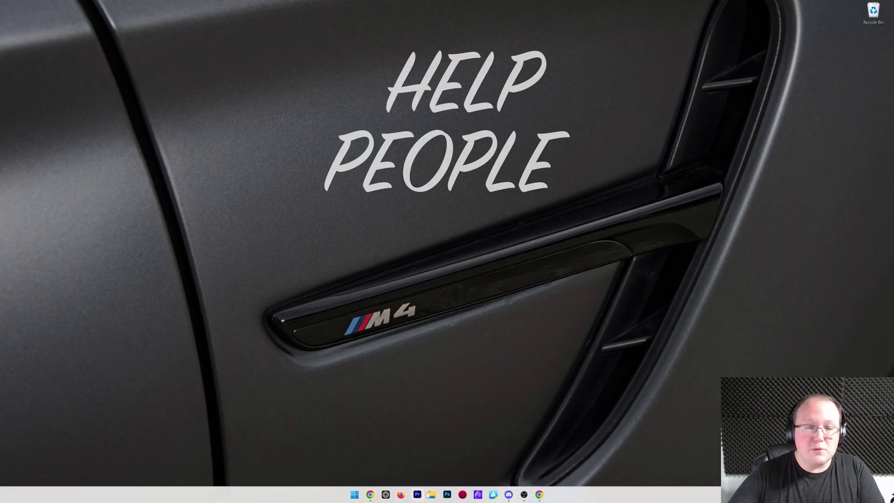
pyautogui.click(432, 494)
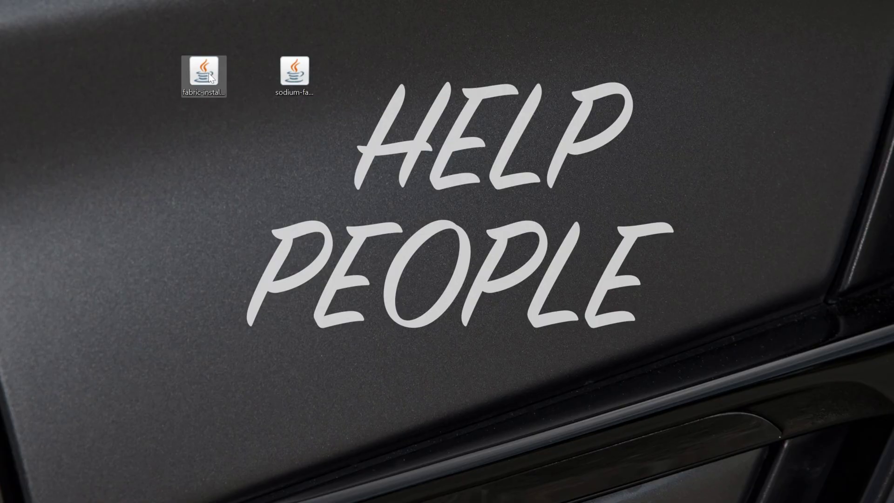
# Open the Fabric installer file with Java(TM) Platform SE binary and close the installer without installing
pyautogui.rightClick(209, 73)
pyautogui.moveTo(254, 141)
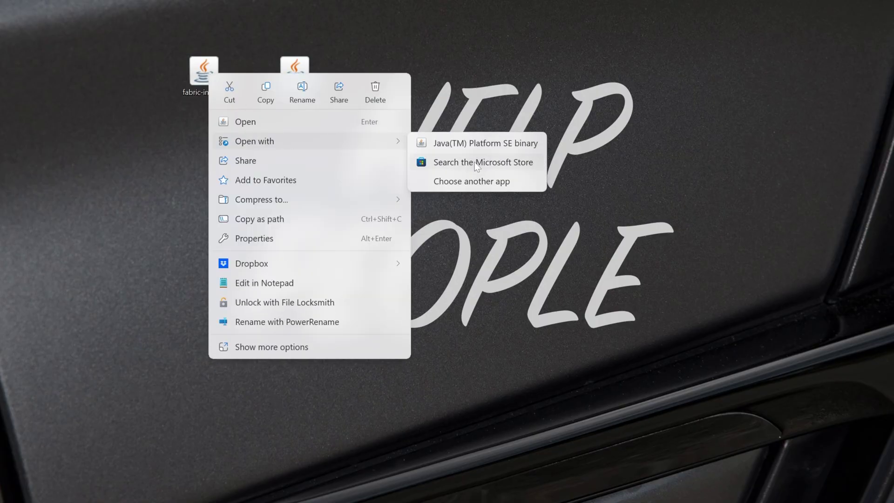
pyautogui.click(482, 144)
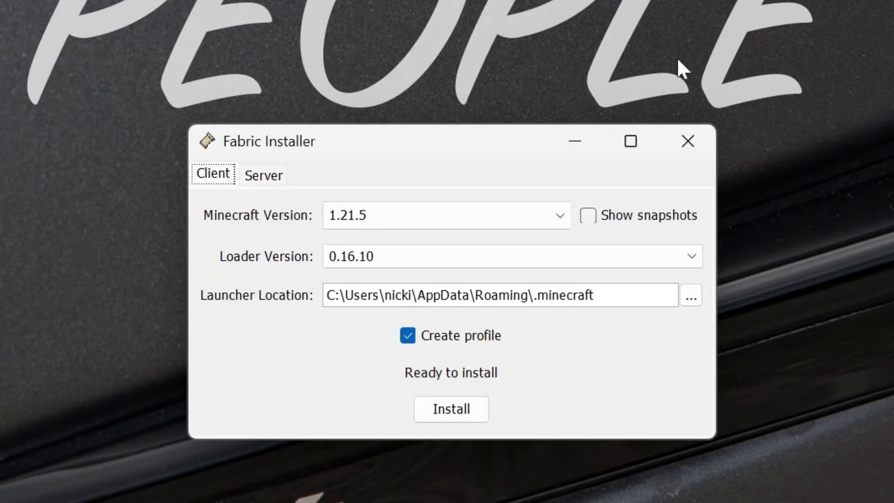
pyautogui.click(688, 141)
# Check which programs are offered for opening the Fabric installer file
pyautogui.rightClick(307, 58)
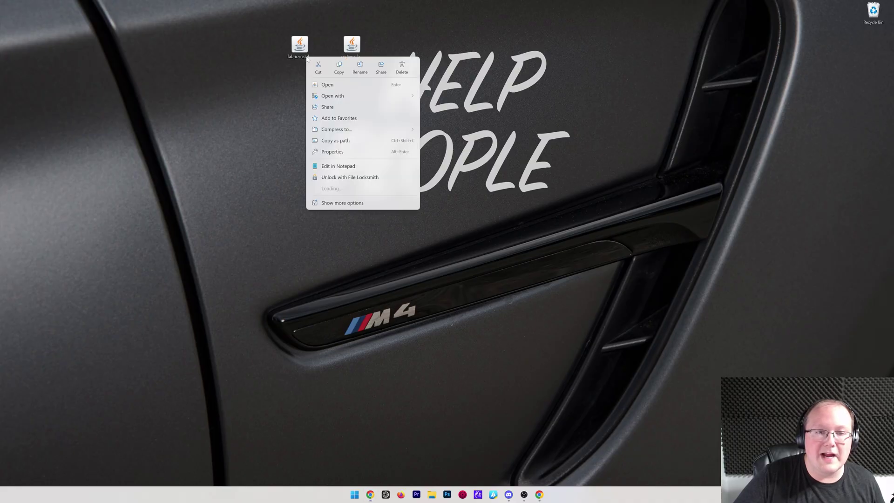
pyautogui.moveTo(360, 97)
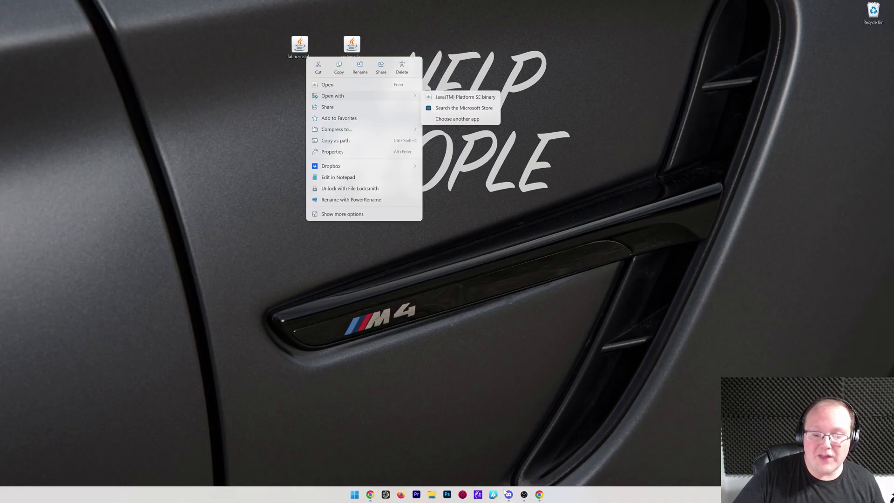
pyautogui.press('Escape')
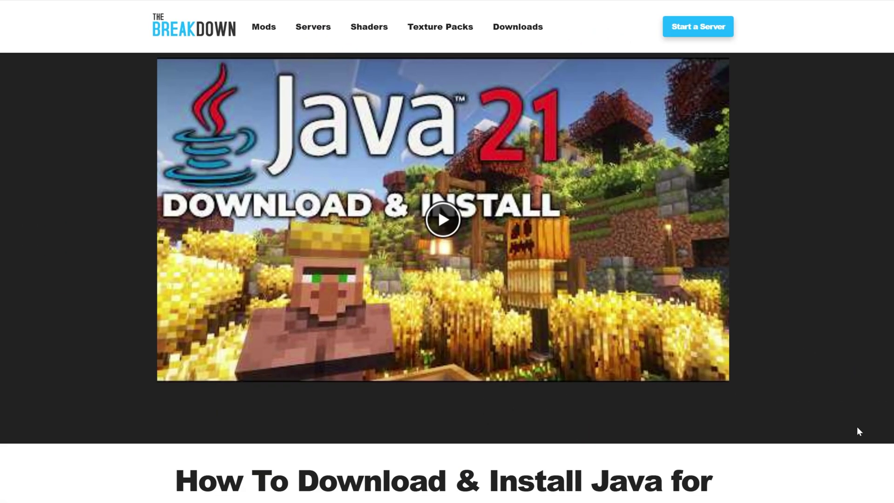
# Look over the article on installing Java for Minecraft mods and servers, highlighting "Minecraft Mods" in its title
pyautogui.scroll(-5, 399, 319)
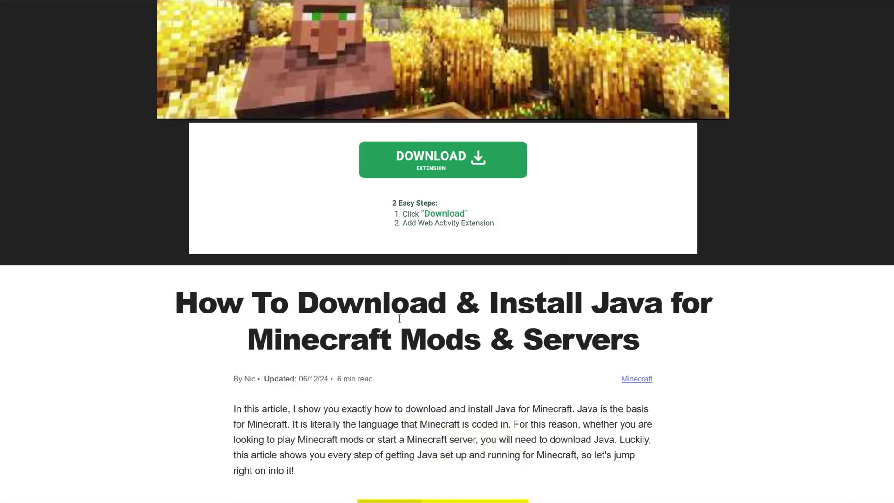
pyautogui.moveTo(250, 342); pyautogui.dragTo(475, 349)
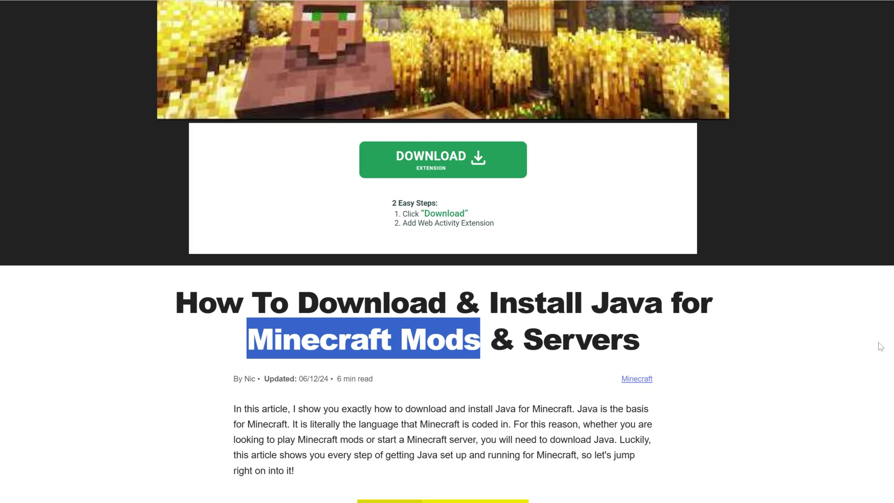
pyautogui.scroll(5, 836, 277)
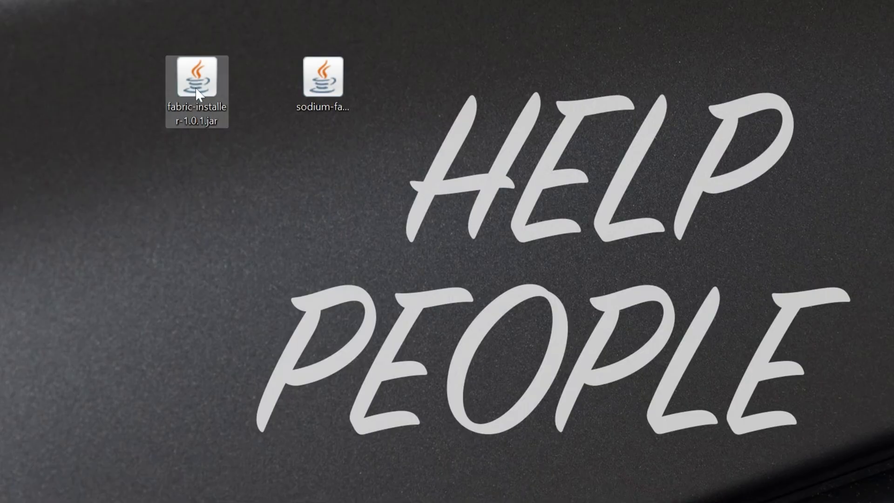
# Open the Fabric installer file with Java(TM) Platform SE binary and install the client for Minecraft 1.21.5 with loader 0.16.10
pyautogui.rightClick(195, 89)
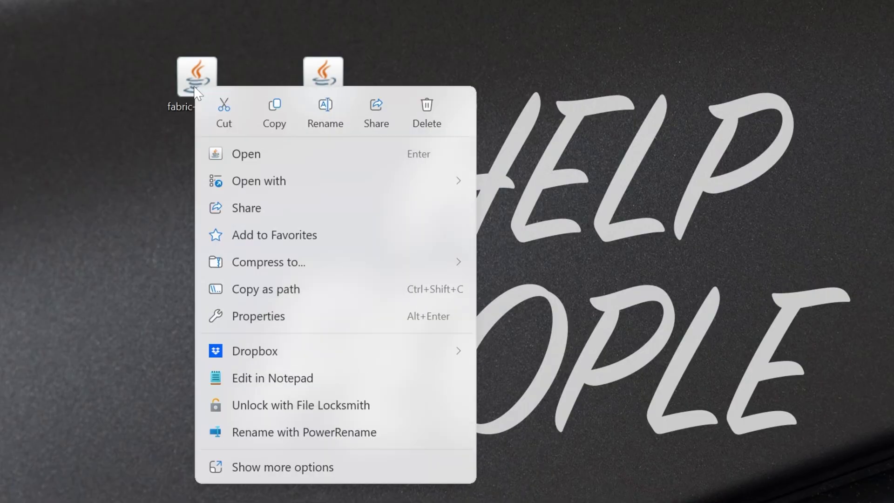
pyautogui.moveTo(232, 185)
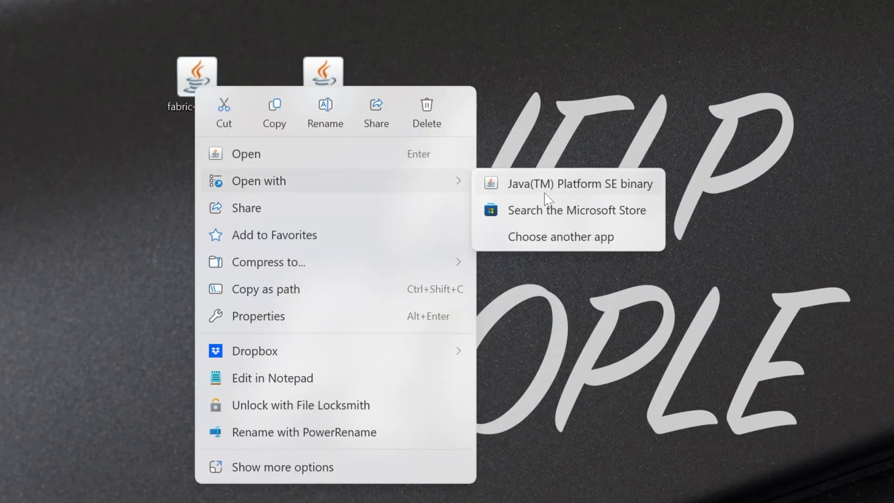
pyautogui.click(543, 186)
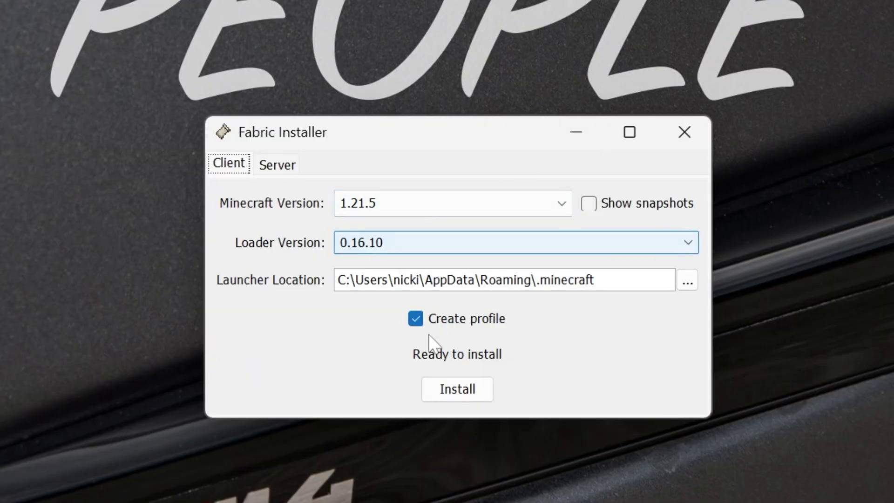
pyautogui.click(483, 388)
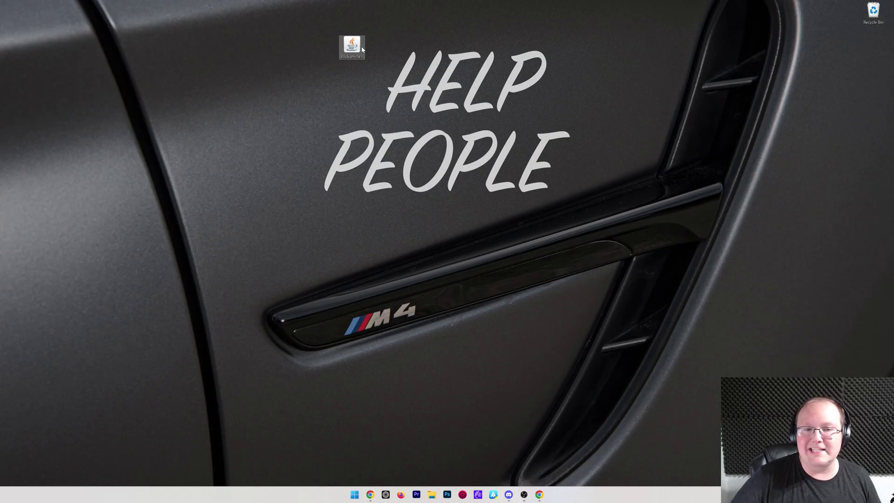
# Switch to the Minecraft Launcher and check that fabric-loader-1.21.5 is the selected Java Edition installation
pyautogui.click(354, 494)
pyautogui.click(463, 317)
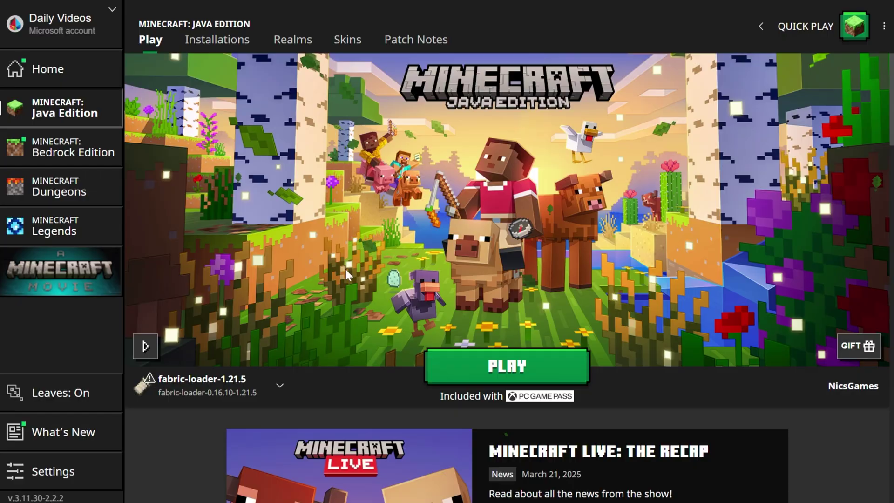
pyautogui.moveTo(288, 334)
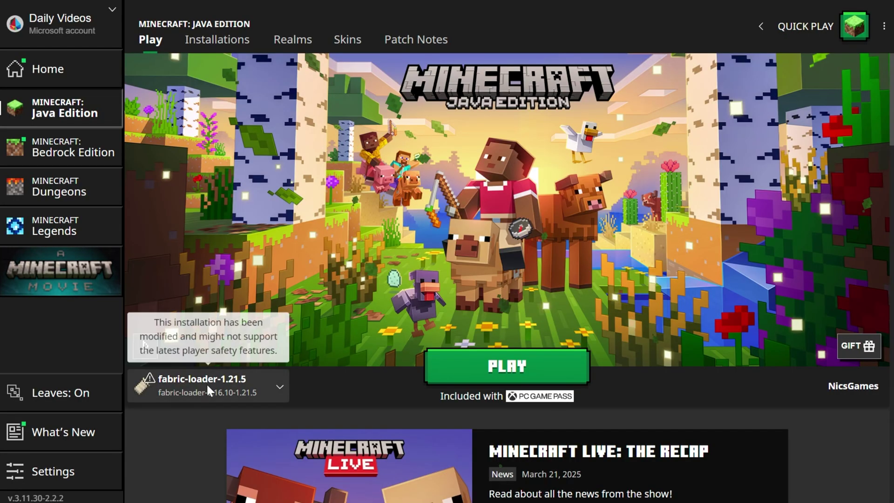
pyautogui.click(207, 386)
pyautogui.click(182, 385)
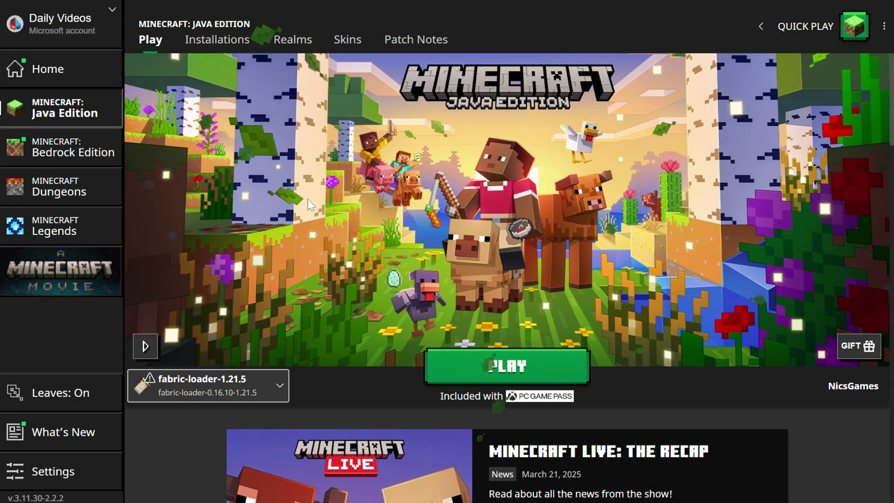
# Include modded versions in the list of Java Edition installations
pyautogui.click(230, 41)
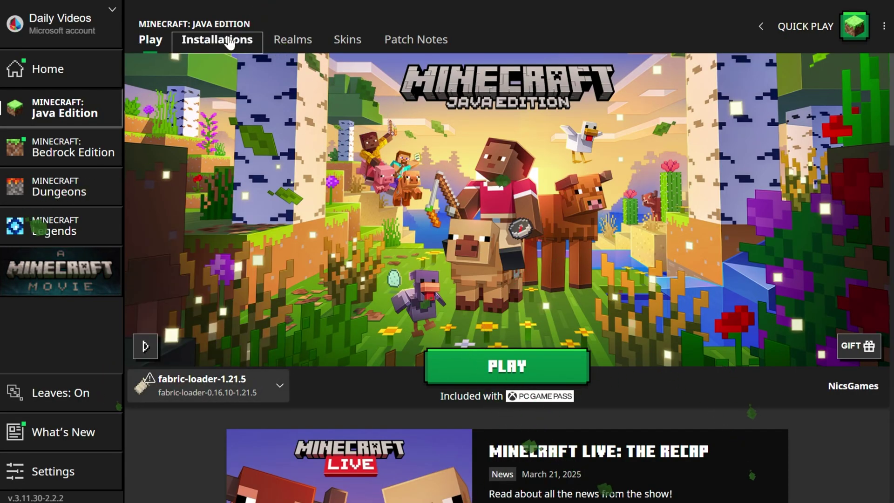
pyautogui.click(765, 86)
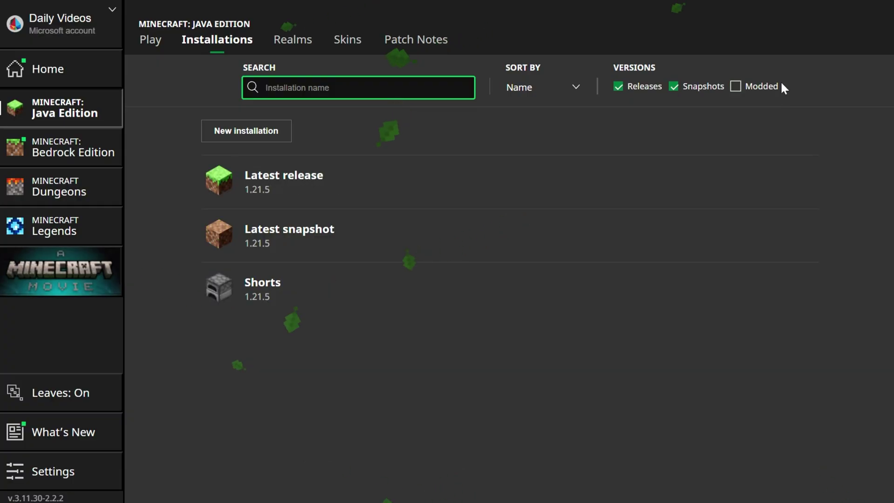
pyautogui.click(756, 91)
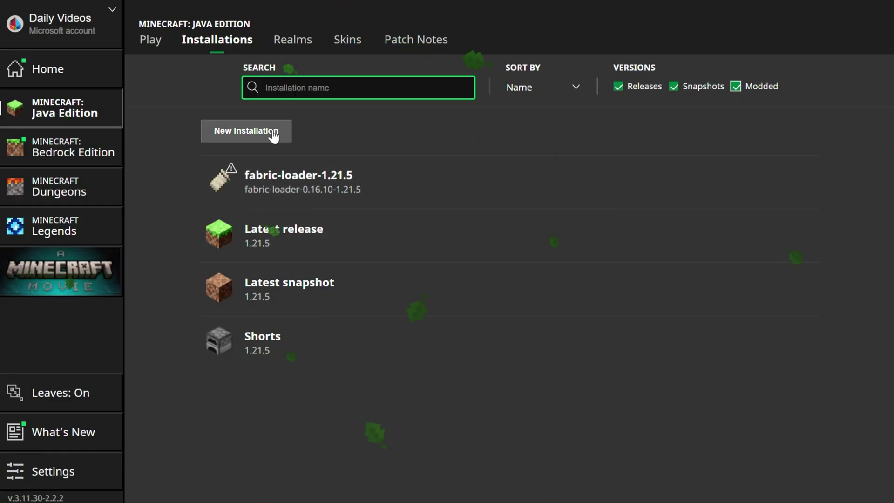
# Start a new installation named SimpleGameHosting.com that uses the version release fabric-loader-0.16.10-1.21.5
pyautogui.click(273, 135)
pyautogui.click(351, 141)
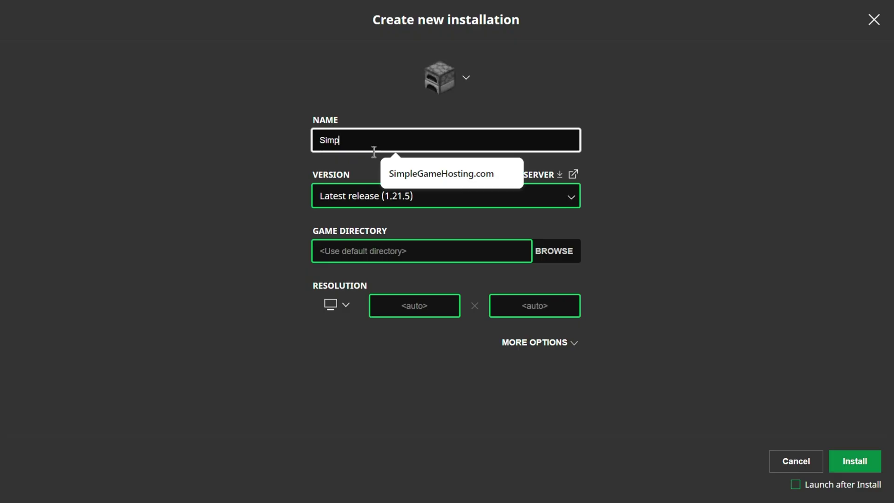
pyautogui.write('SimpleGameHosting.com')
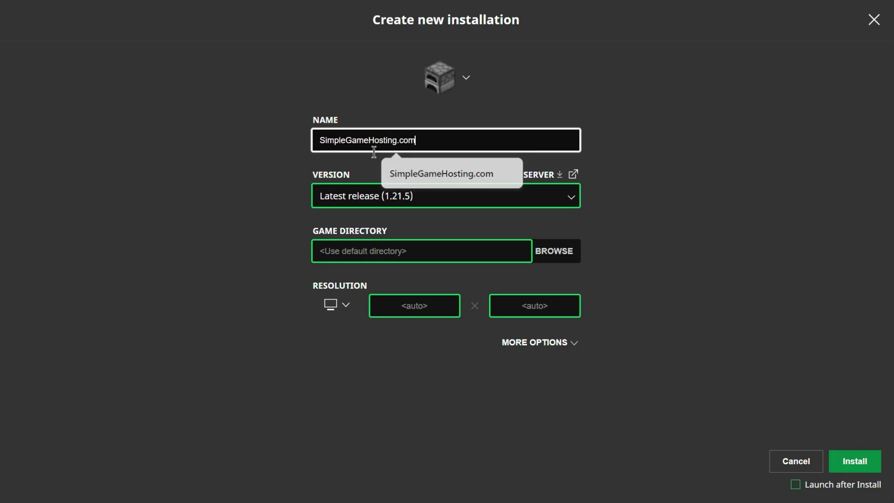
pyautogui.click(400, 199)
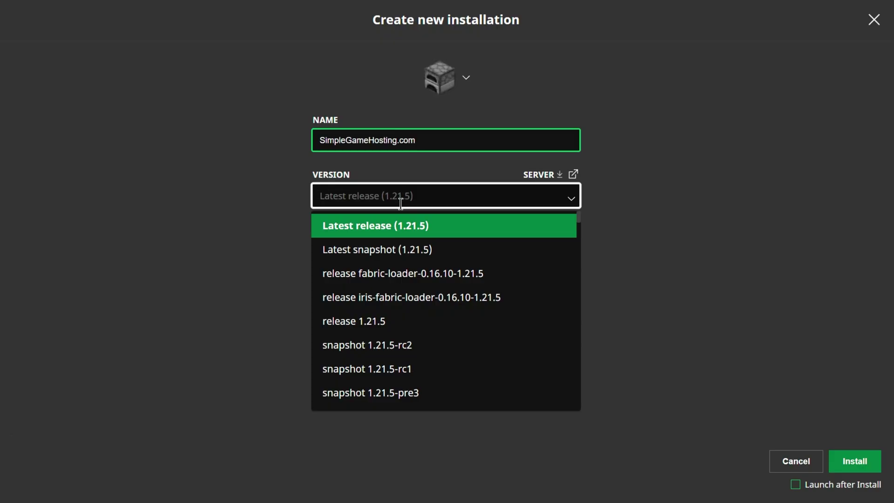
pyautogui.click(502, 271)
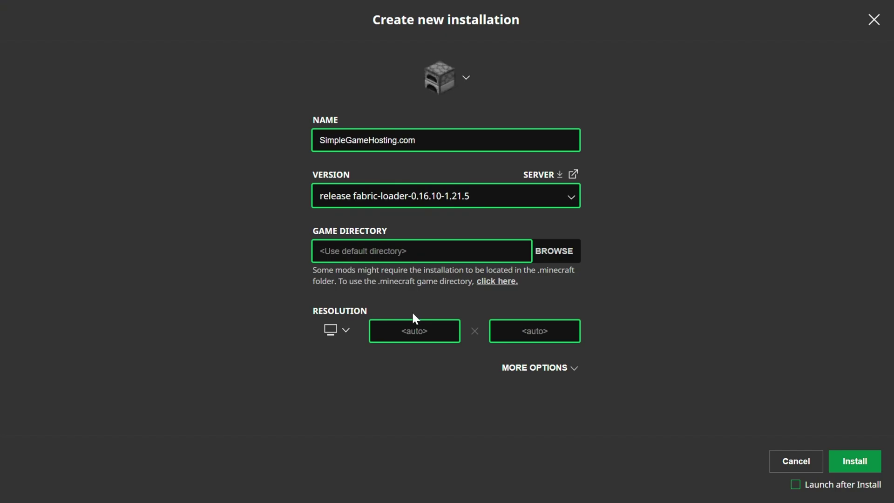
# Set the installation's resolution to 2560 x 1440, enable launching after install, and install it, cancelling the launch of the modified game
pyautogui.click(349, 327)
pyautogui.click(342, 301)
pyautogui.click(833, 485)
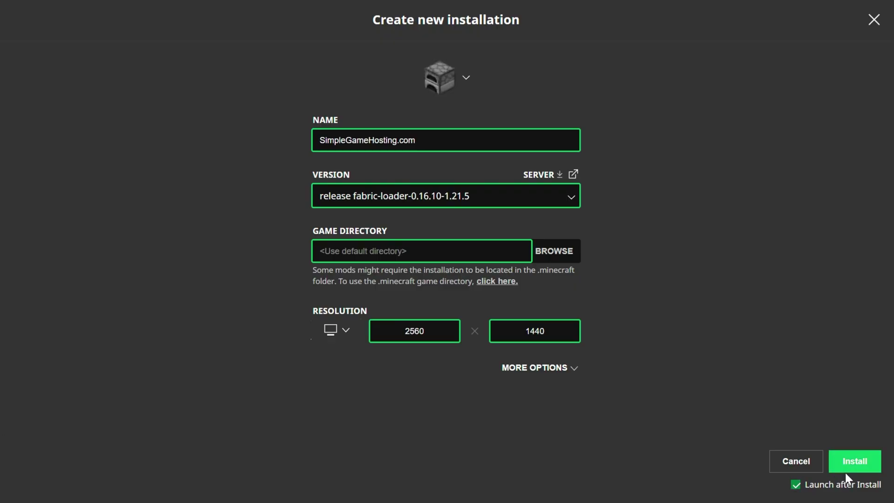
pyautogui.click(862, 458)
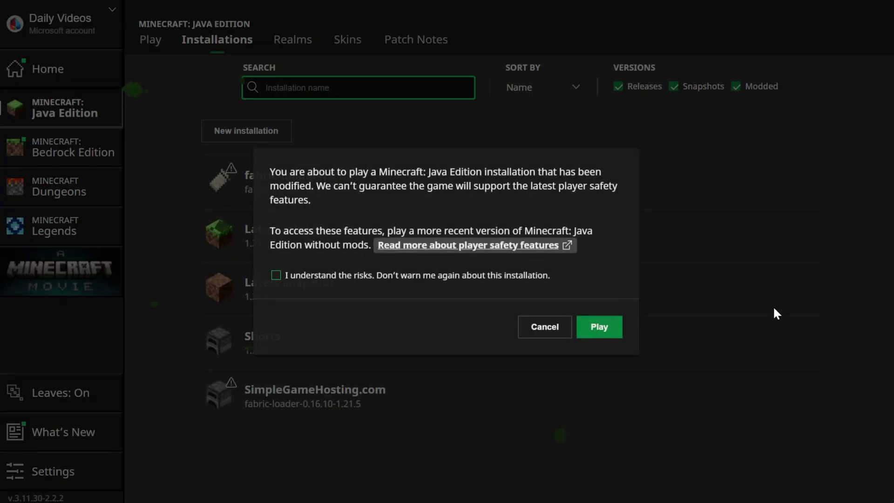
pyautogui.click(542, 325)
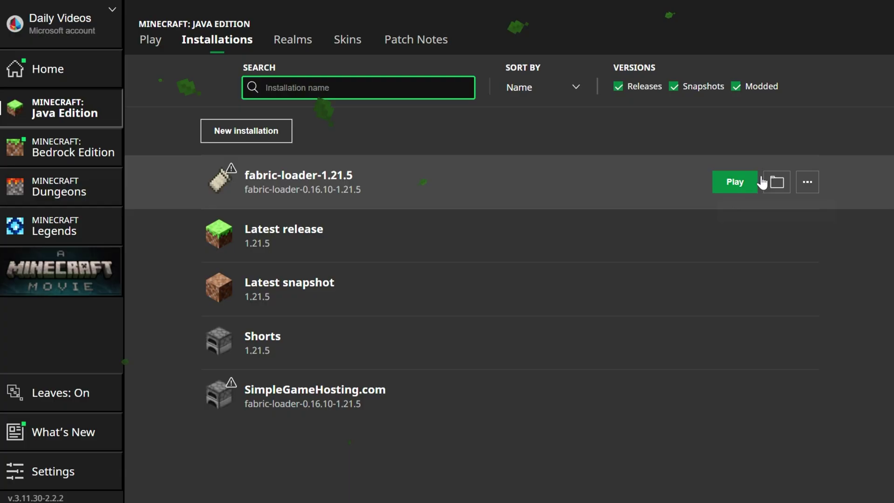
# Open the game folder of the fabric-loader-1.21.5 installation and delete its mods folder
pyautogui.click(776, 183)
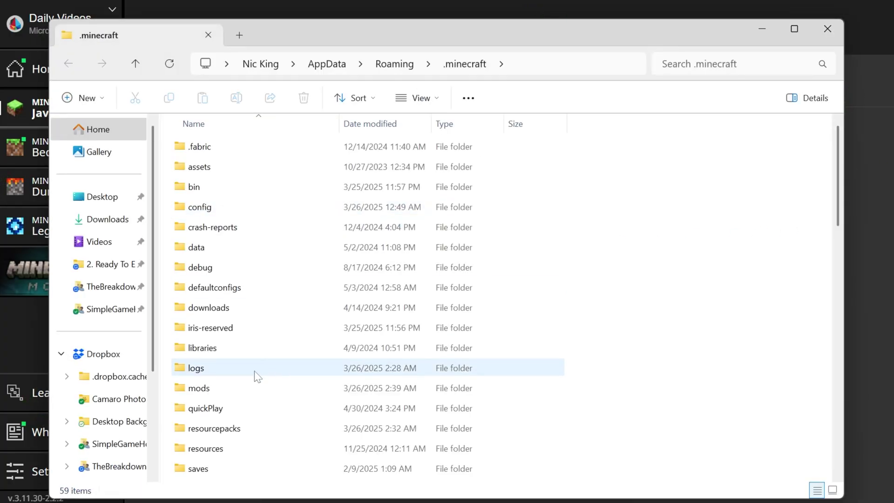
pyautogui.click(231, 389)
pyautogui.press('Delete')
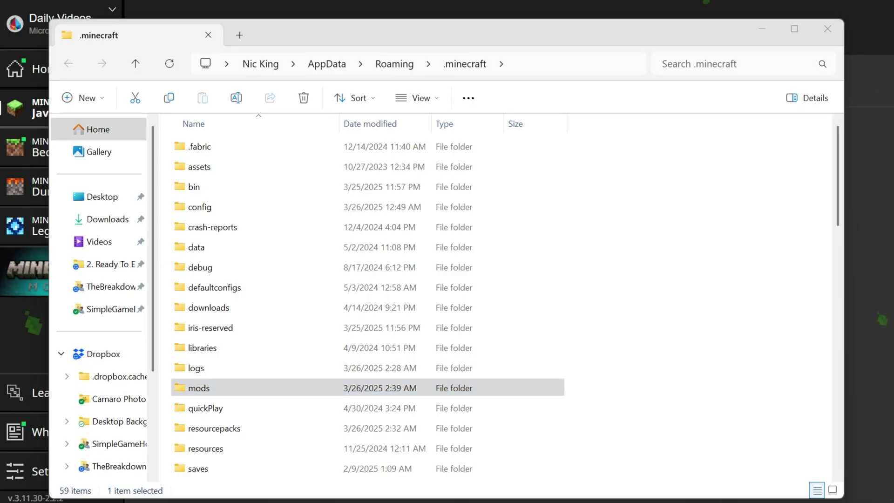
# Create a new folder named mods in the .minecraft folder
pyautogui.rightClick(170, 147)
pyautogui.moveTo(240, 257)
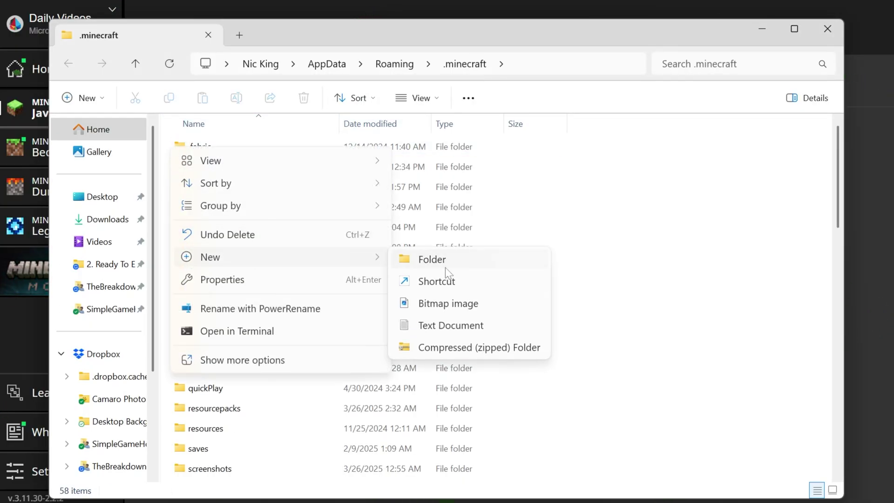
pyautogui.click(445, 267)
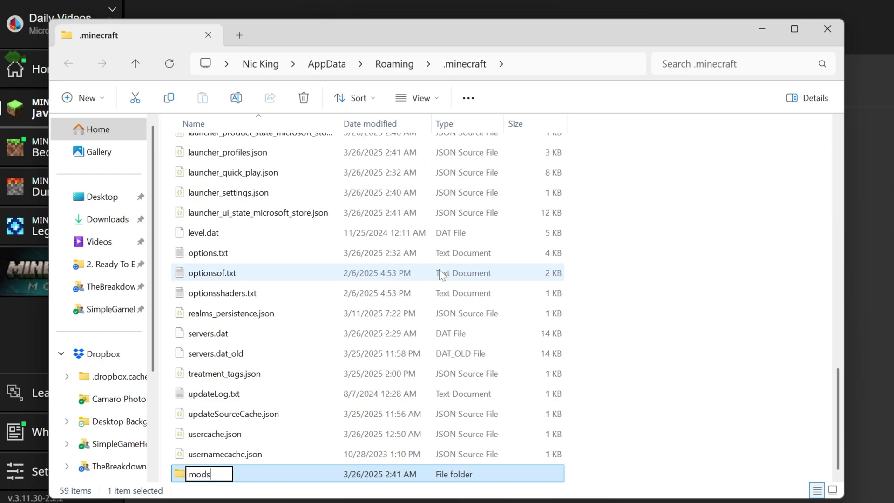
# Move sodium-fabric-0.6.12+mc1.21.5.jar from the desktop into the new mods folder and close the folder window
pyautogui.doubleClick(266, 478)
pyautogui.moveTo(259, 0); pyautogui.dragTo(488, 294)
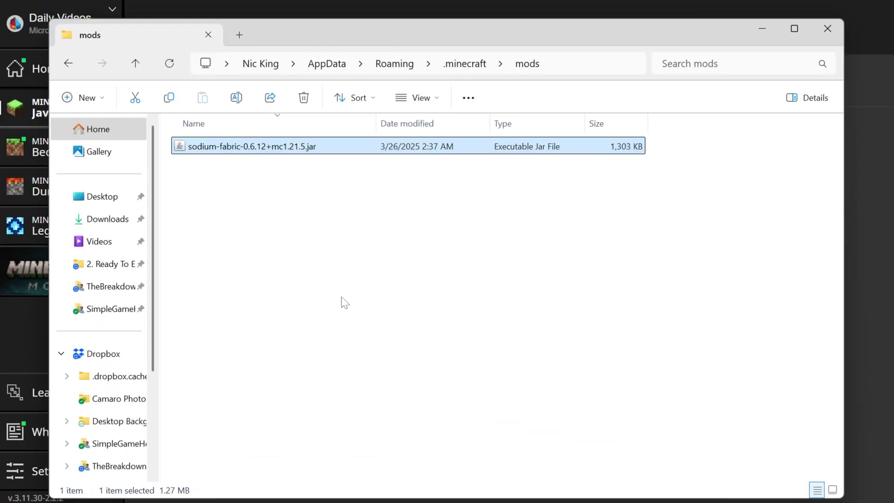
pyautogui.click(827, 28)
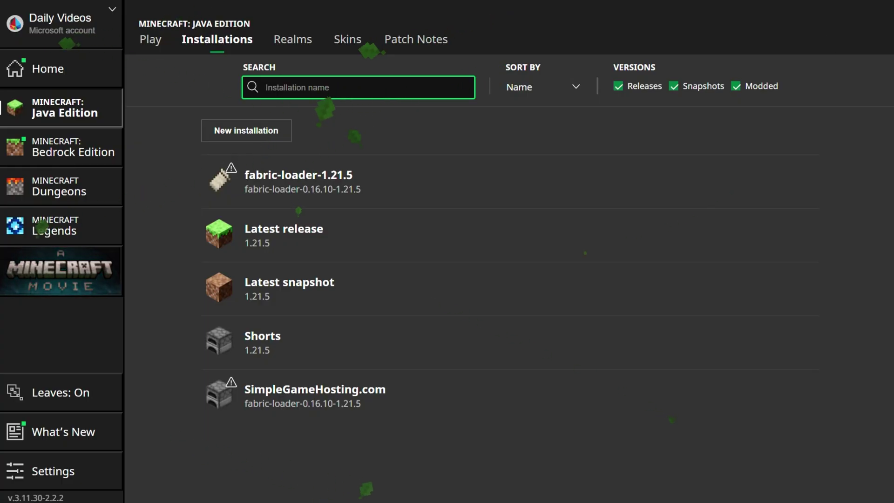
# Launch the SimpleGameHosting.com installation and agree to play the modified game
pyautogui.moveTo(738, 421)
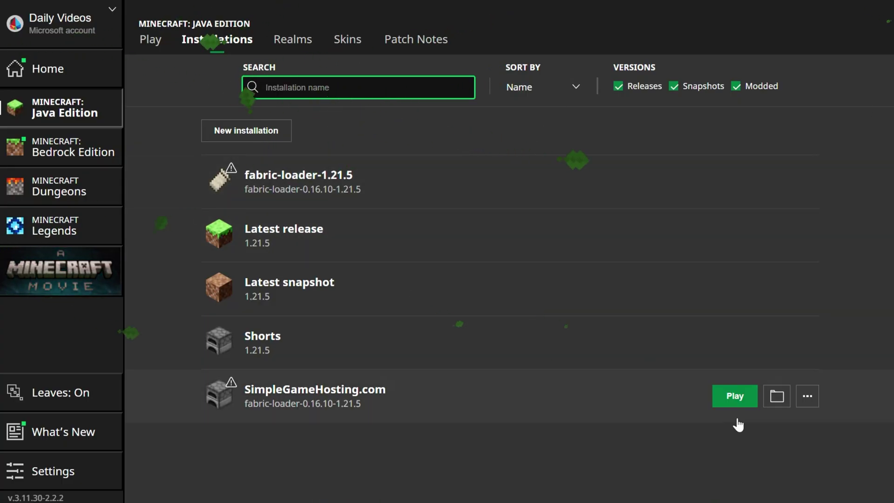
pyautogui.click(744, 397)
pyautogui.click(598, 327)
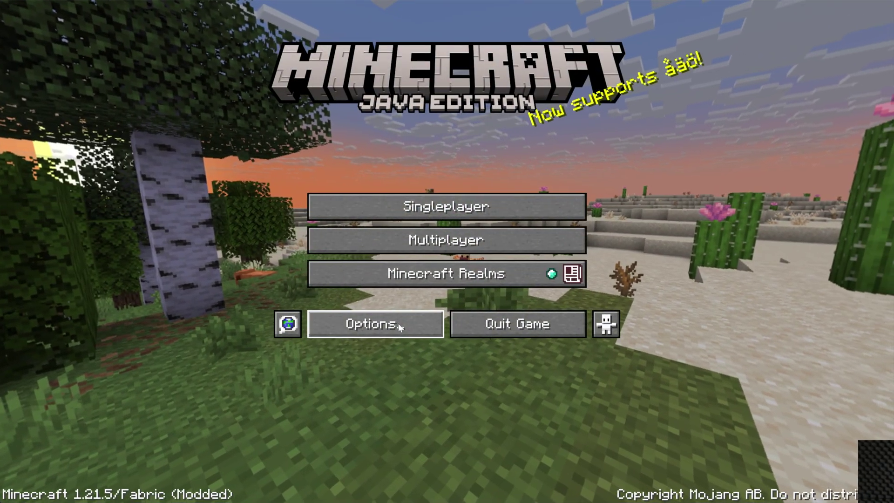
# Open the game's video settings and look through Sodium's General, Quality, Performance and Advanced options
pyautogui.click(398, 323)
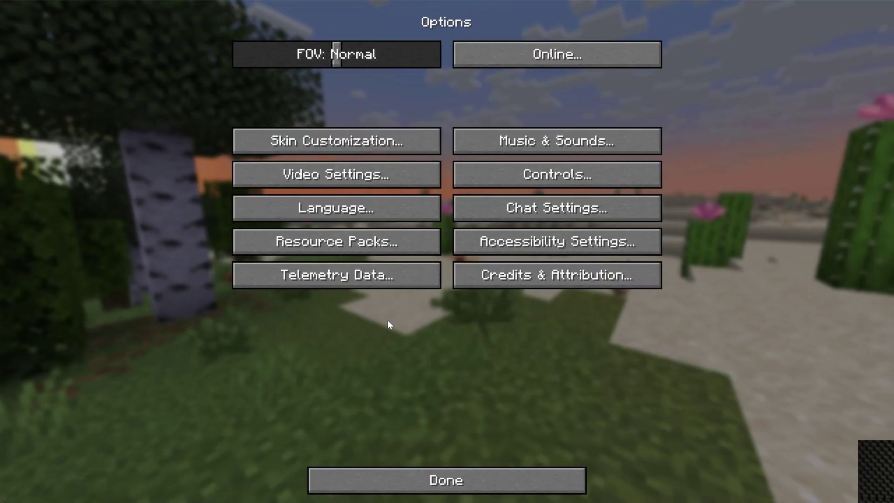
pyautogui.click(333, 180)
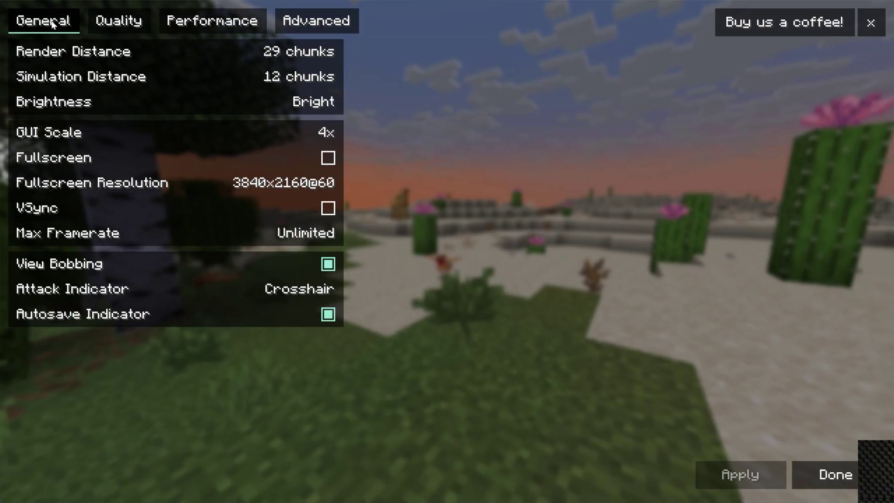
pyautogui.click(129, 23)
pyautogui.click(211, 23)
pyautogui.click(287, 26)
pyautogui.click(212, 23)
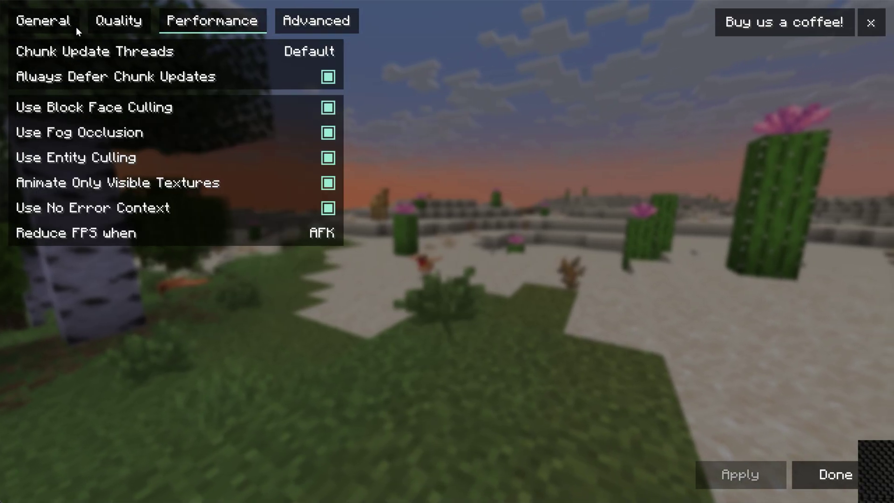
pyautogui.click(76, 27)
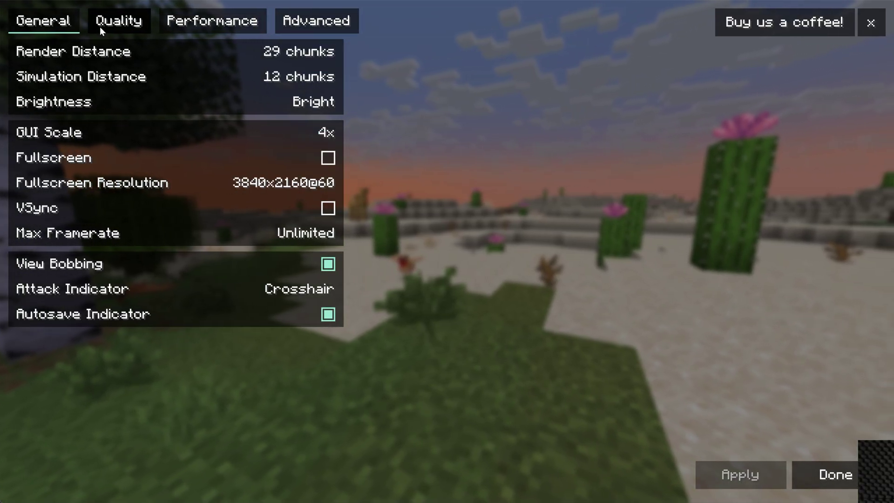
pyautogui.click(99, 27)
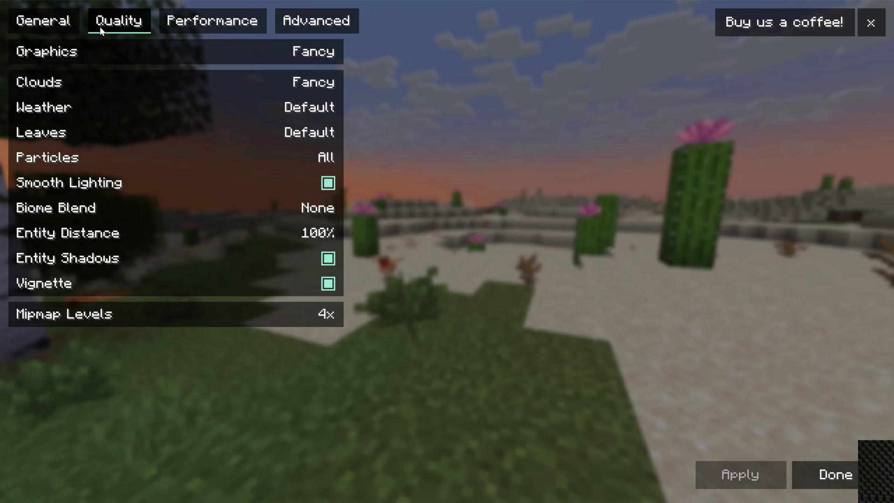